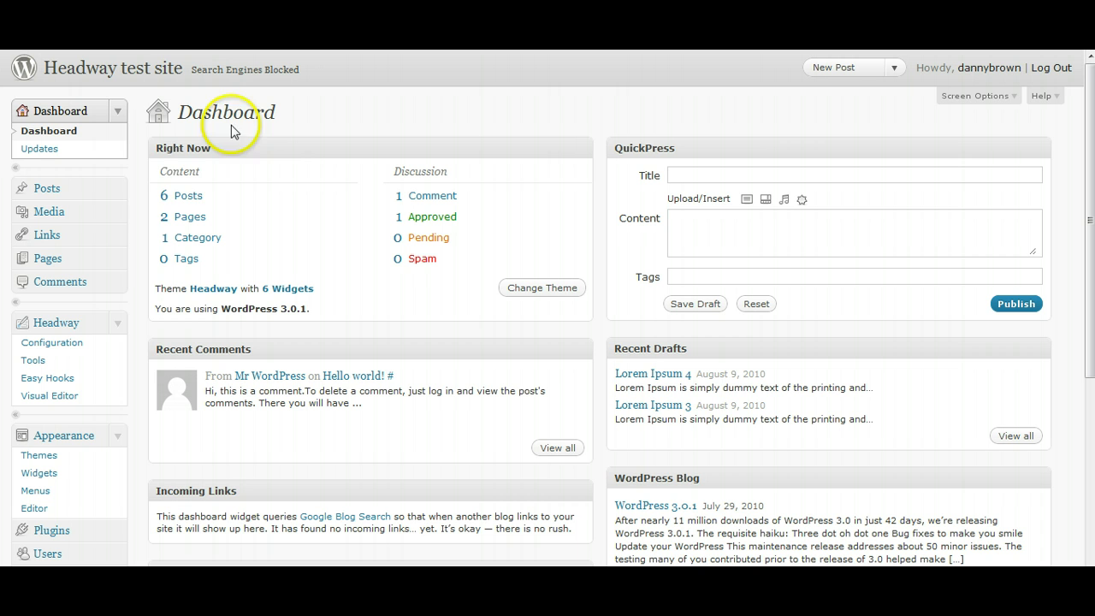
- Open the Search Engine Optimization options in the Headway theme's configuration
click(62, 346)
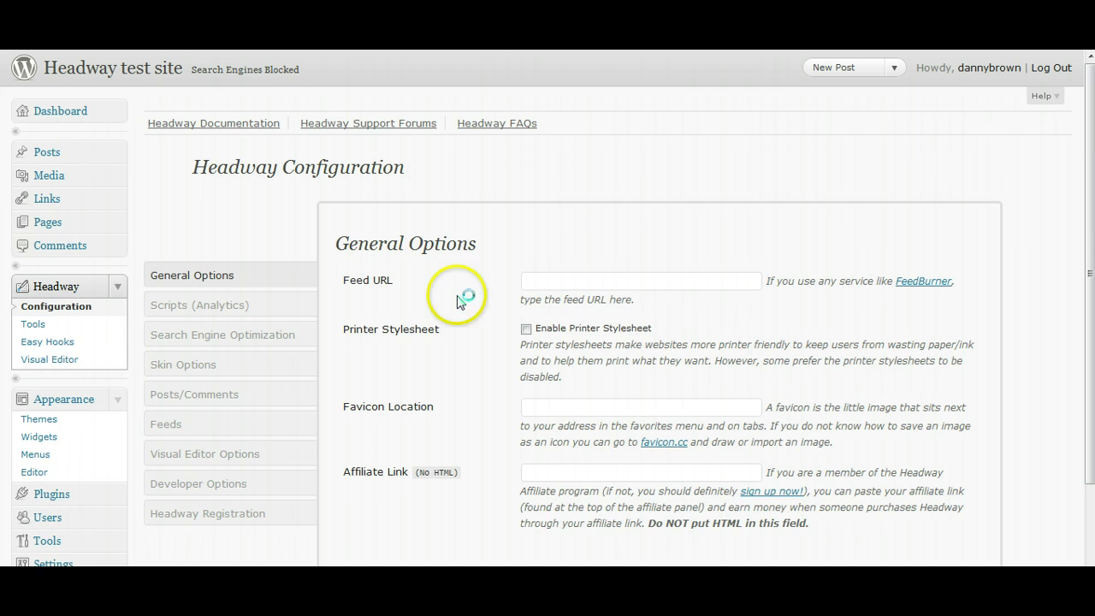
scroll(418, 288, down, 3)
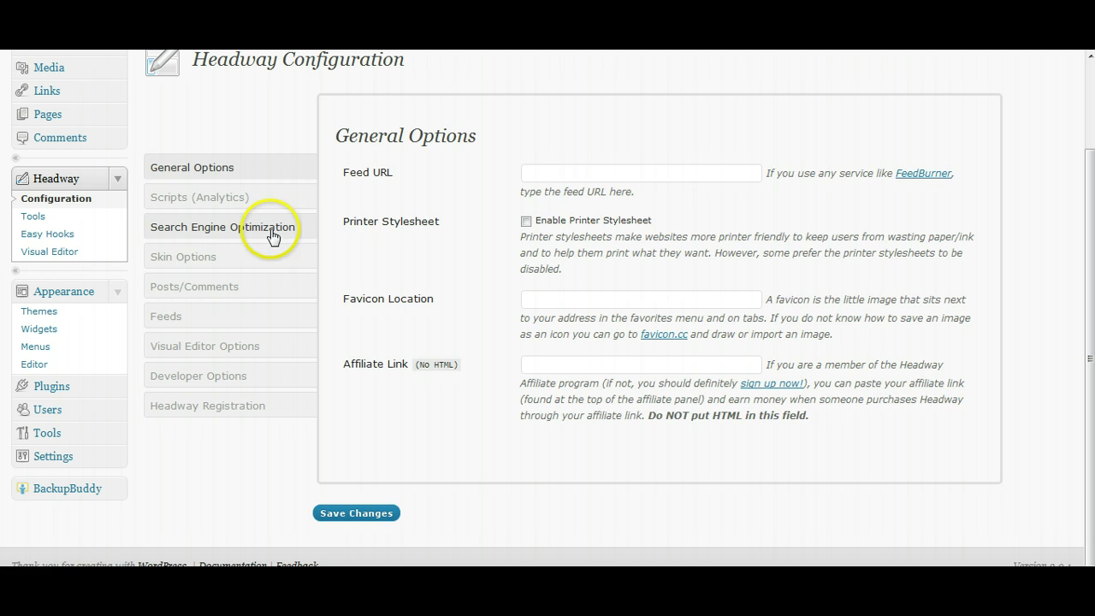
click(233, 229)
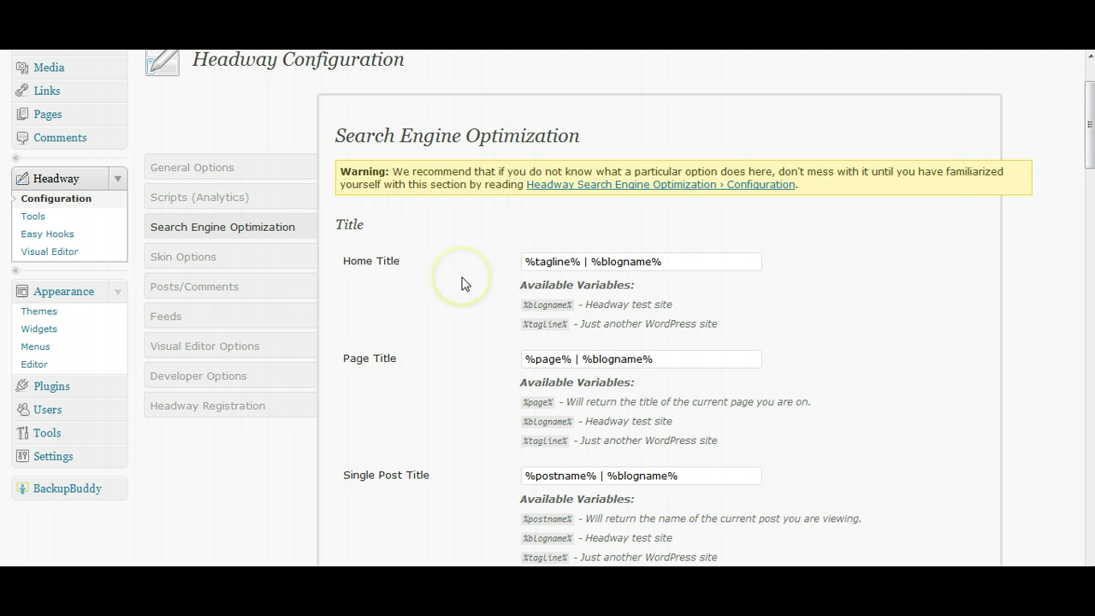
- Examine the SEO title templates and their available variables, from the home title through the author archives title
scroll(835, 273, down, 2)
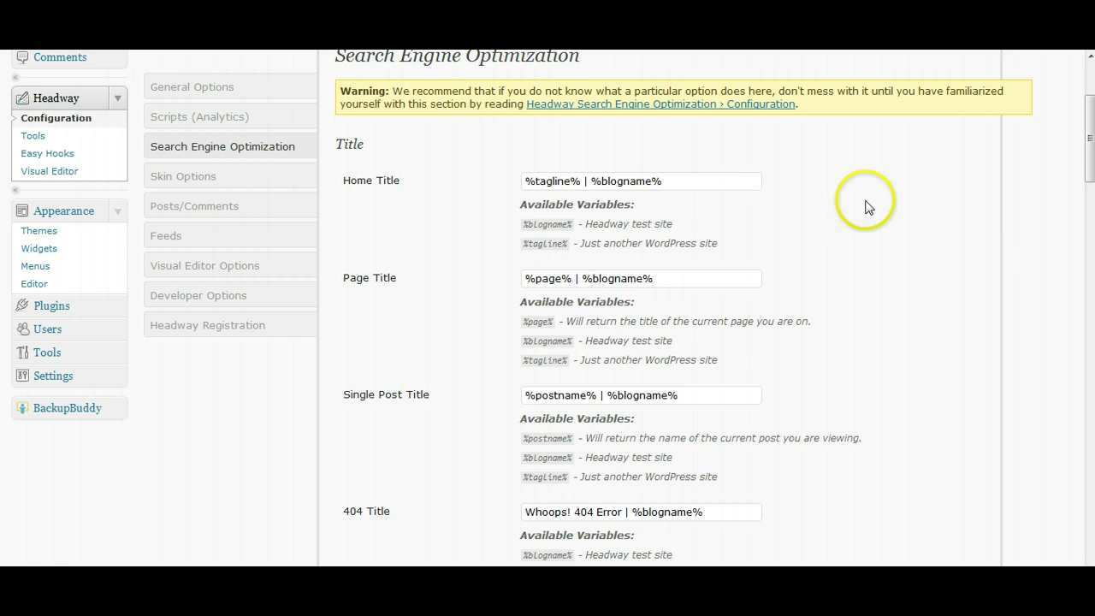
scroll(872, 207, up, 4)
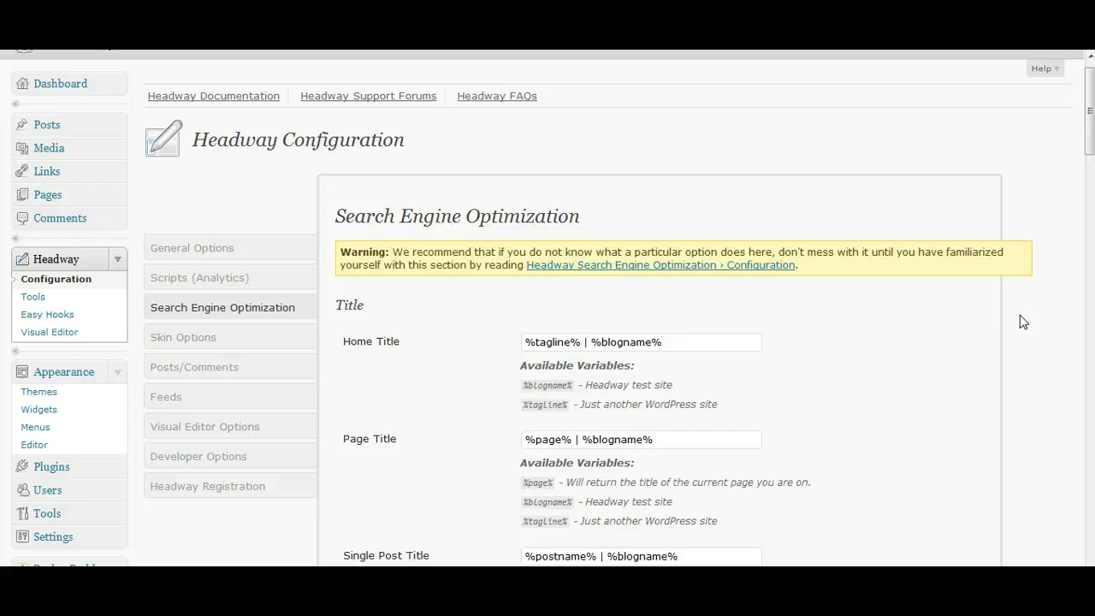
scroll(448, 330, down, 2)
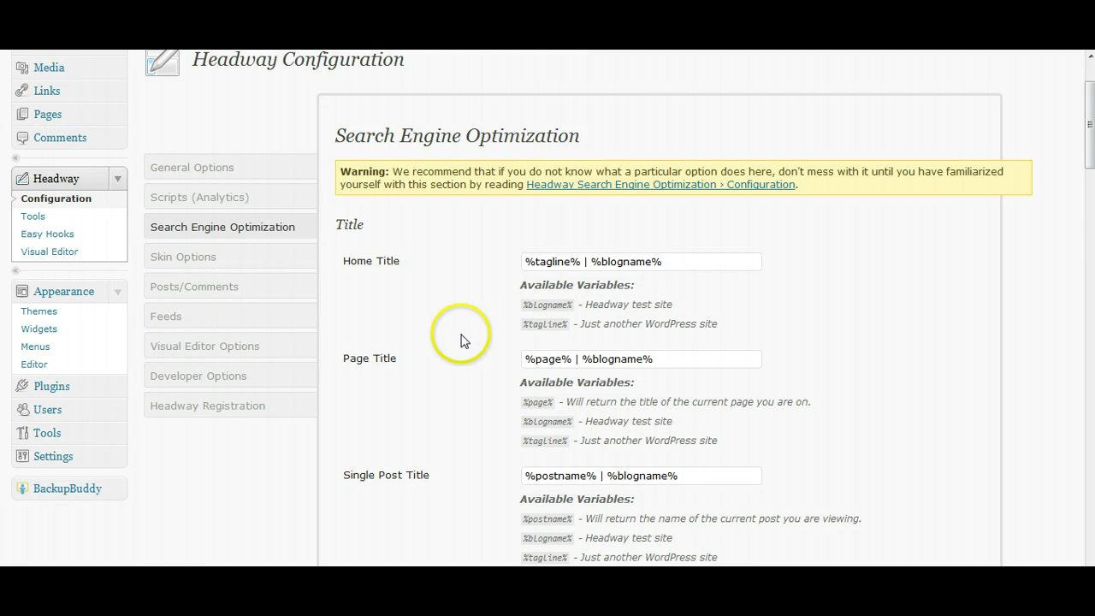
scroll(462, 335, down, 2)
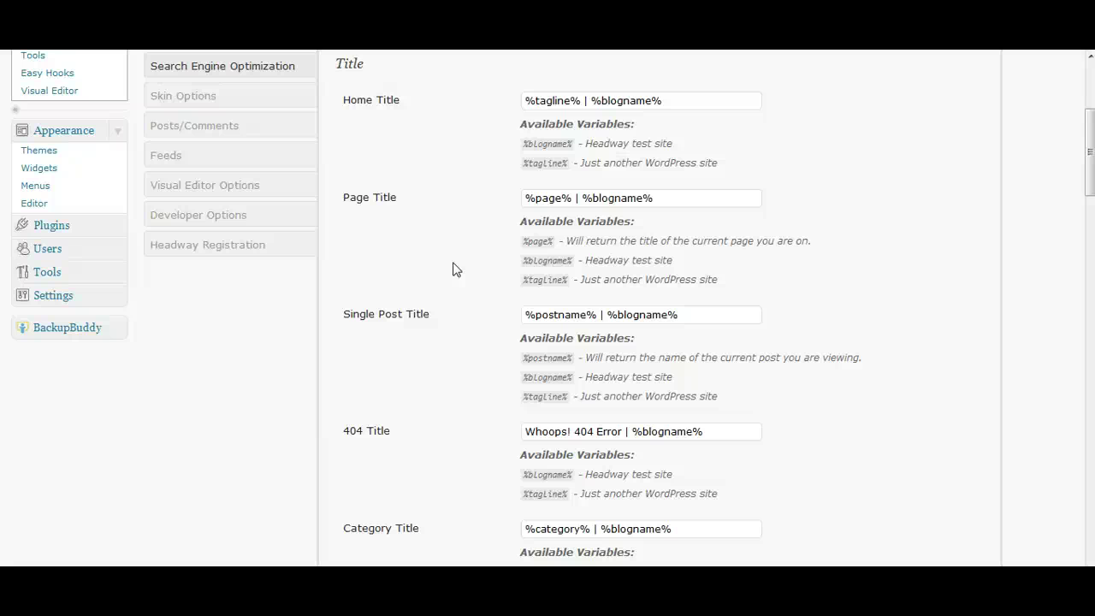
scroll(458, 289, down, 2)
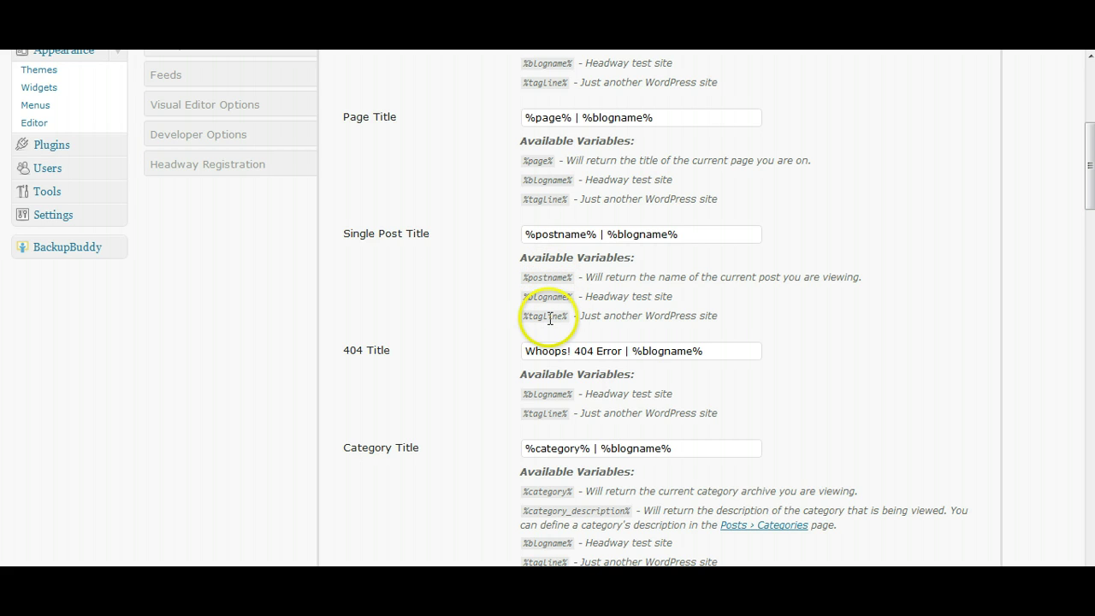
scroll(453, 308, down, 4)
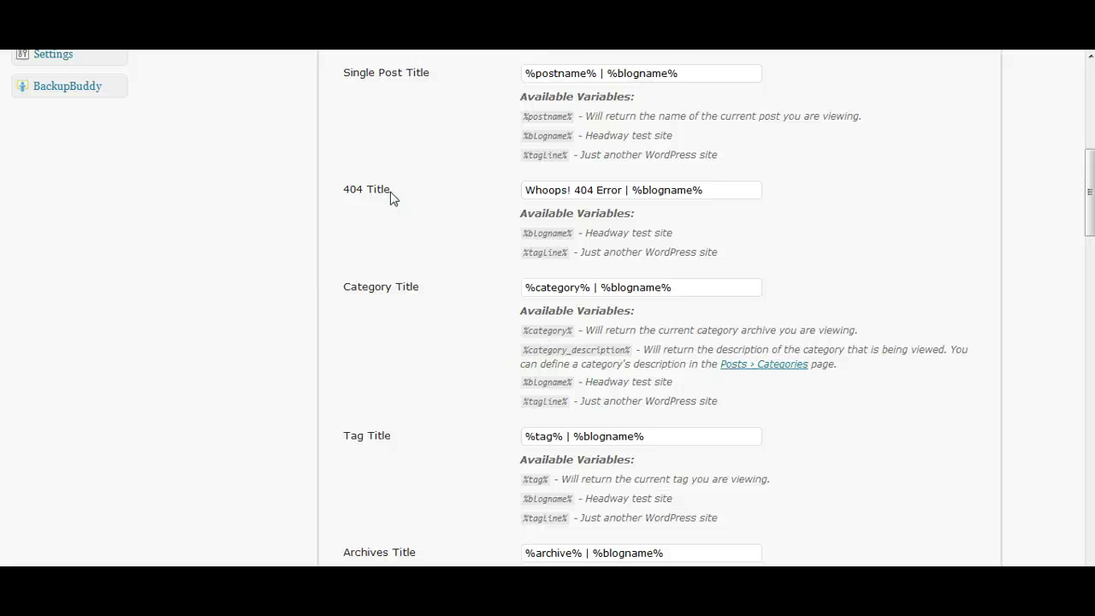
scroll(462, 261, down, 2)
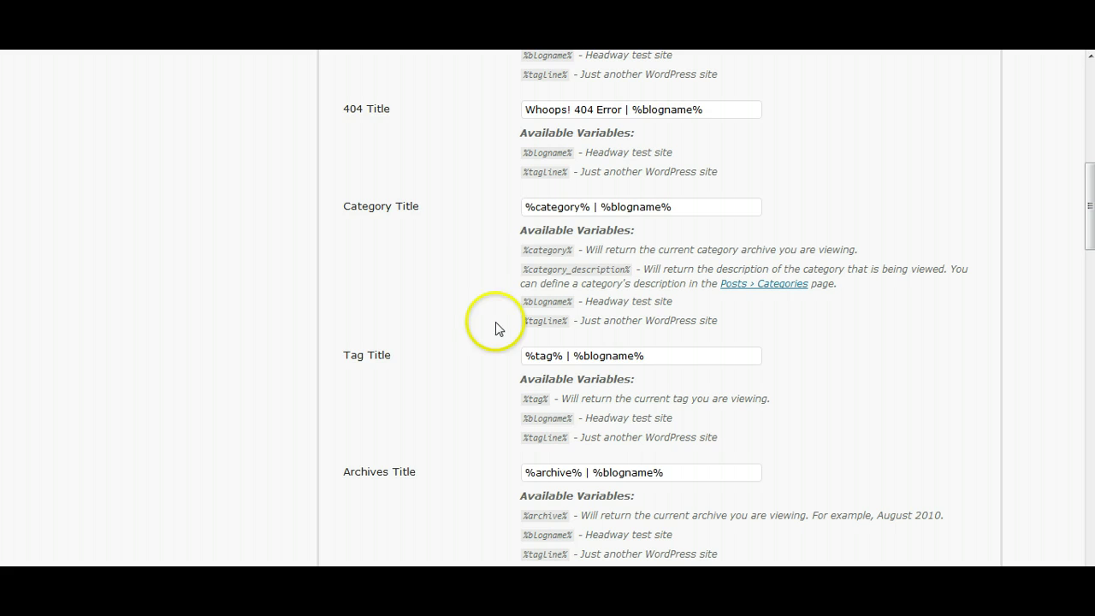
scroll(399, 310, down, 1)
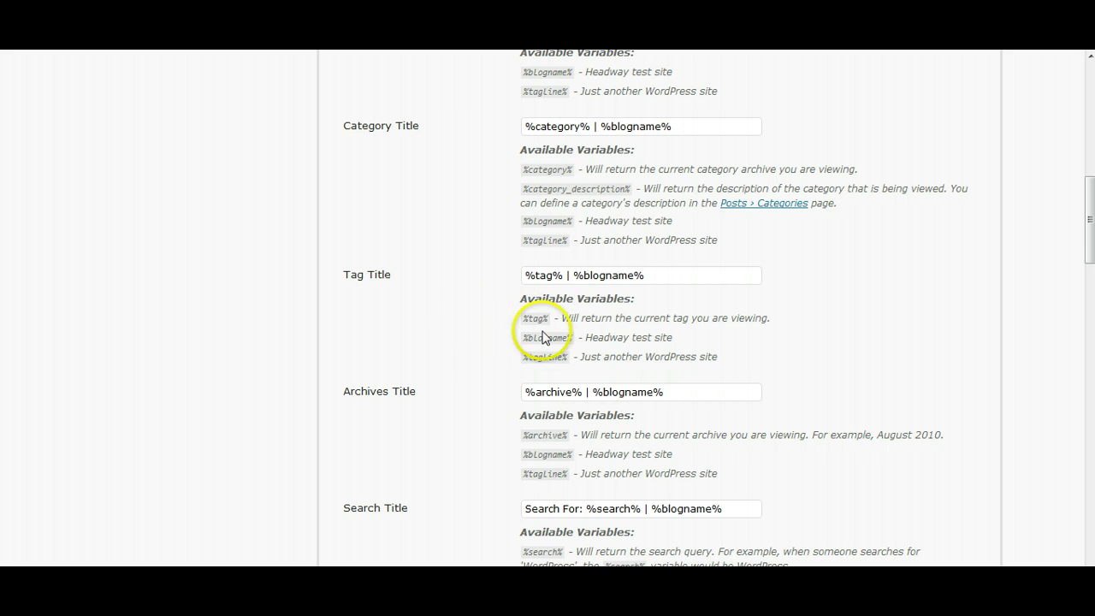
scroll(462, 342, down, 2)
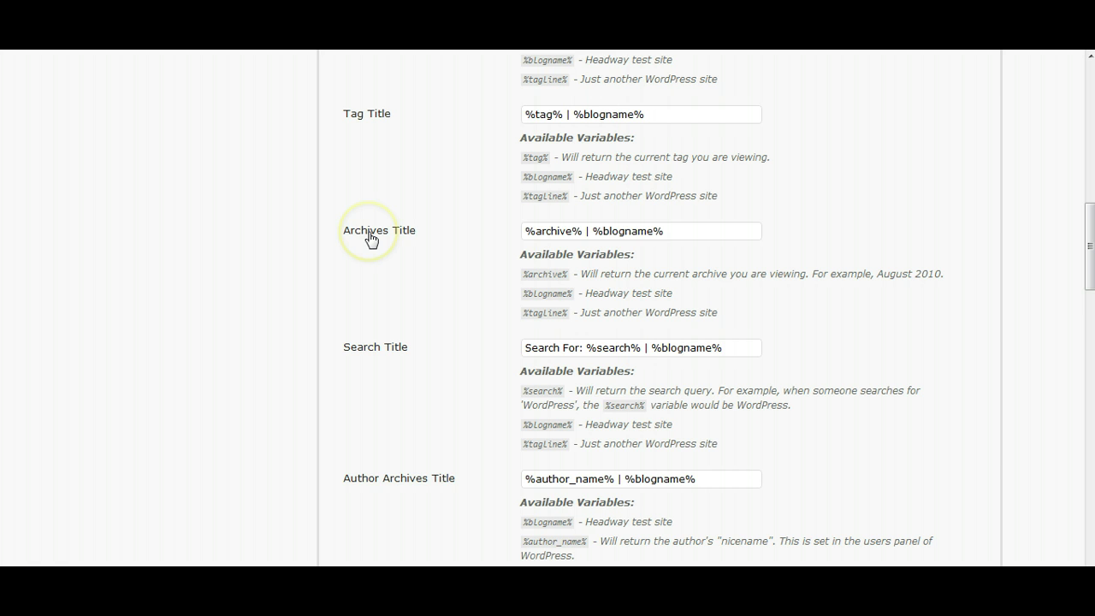
scroll(428, 308, down, 2)
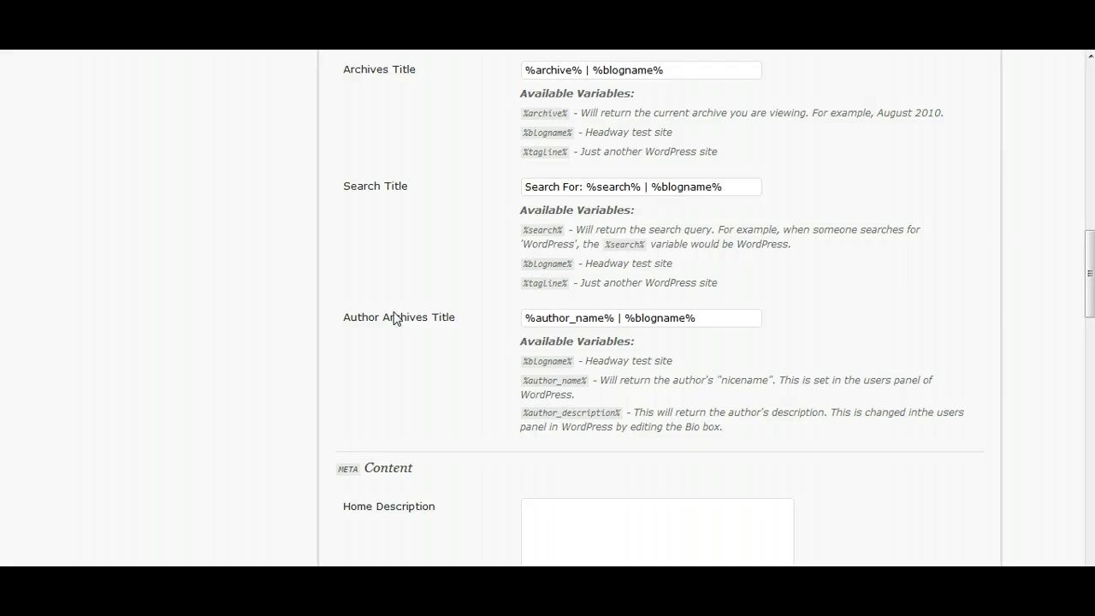
- Enter filler text beginning "nlnoihouhiuhgigilgilgilgi hhkjhkhi" as the Home Description in the META content section
scroll(388, 317, down, 5)
scroll(381, 254, up, 2)
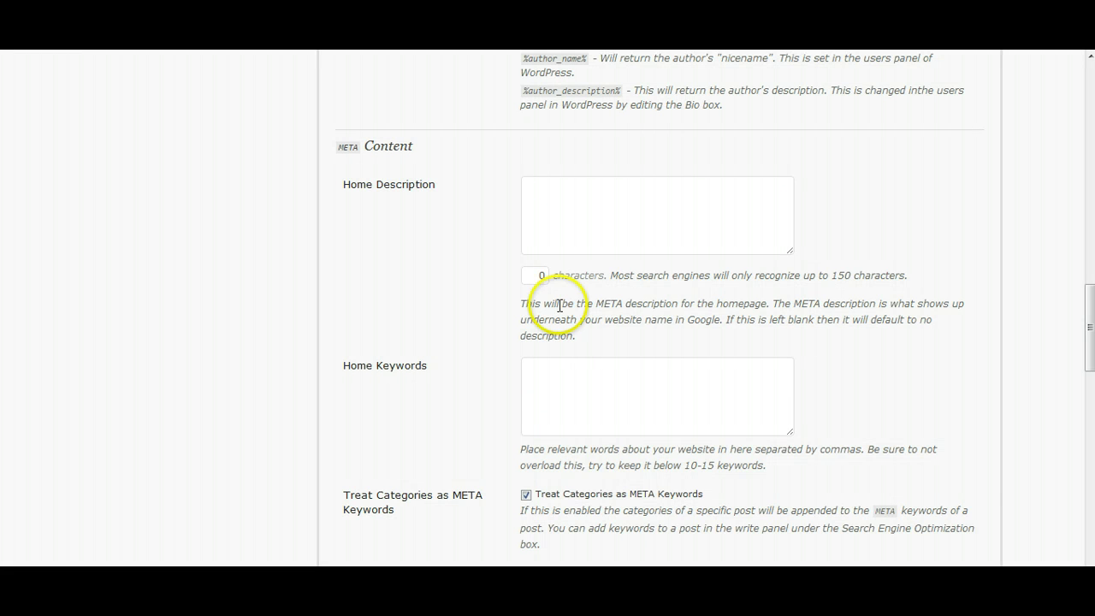
click(539, 194)
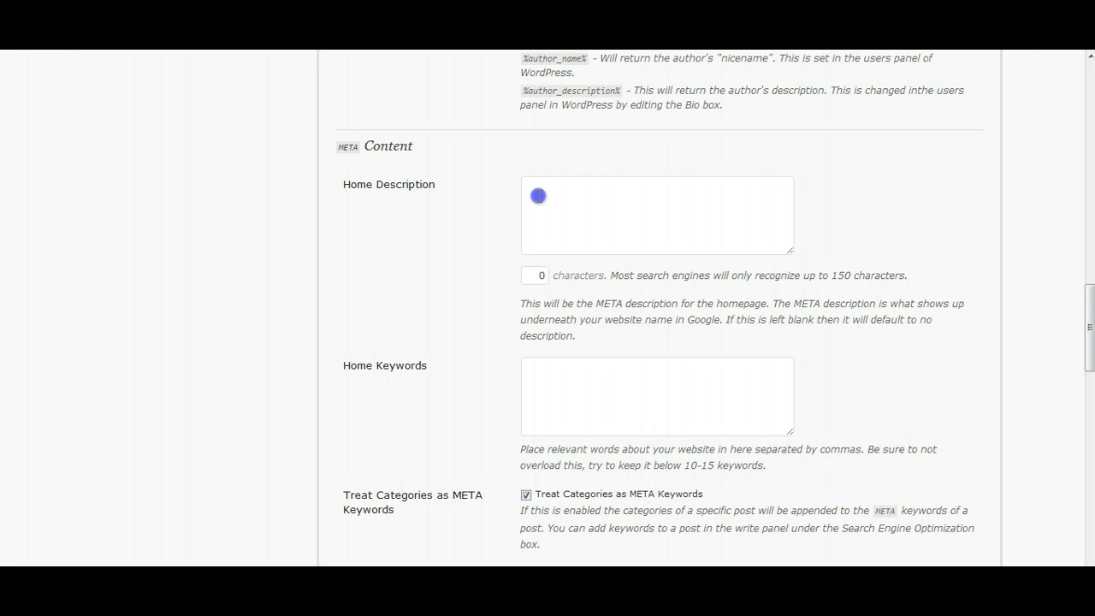
text(nlnoihouhiuhgigilgilgilgi)
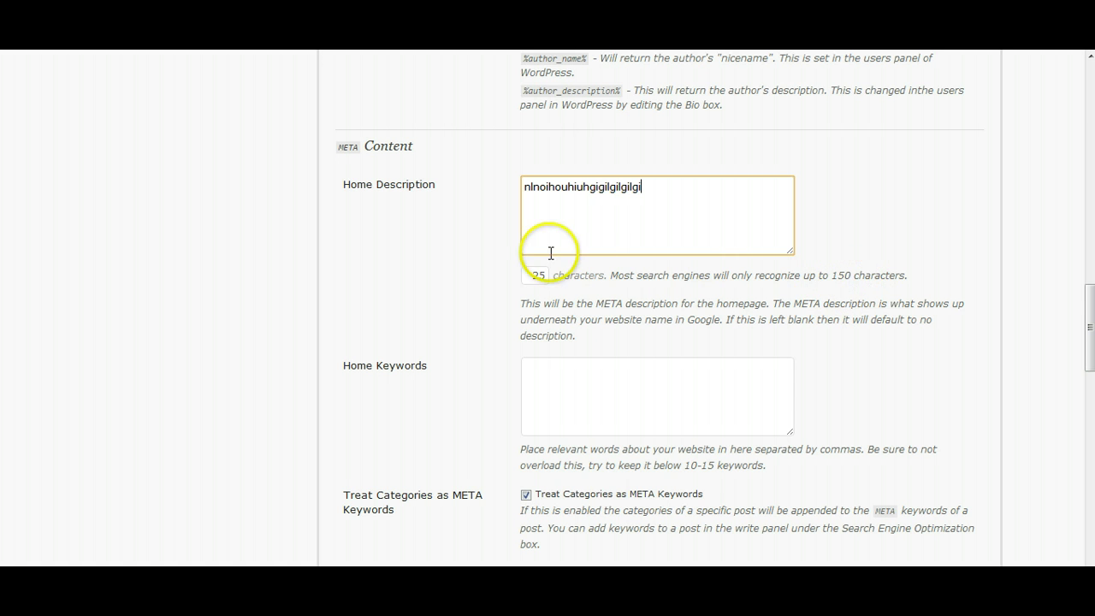
text(hhkjhkhi)
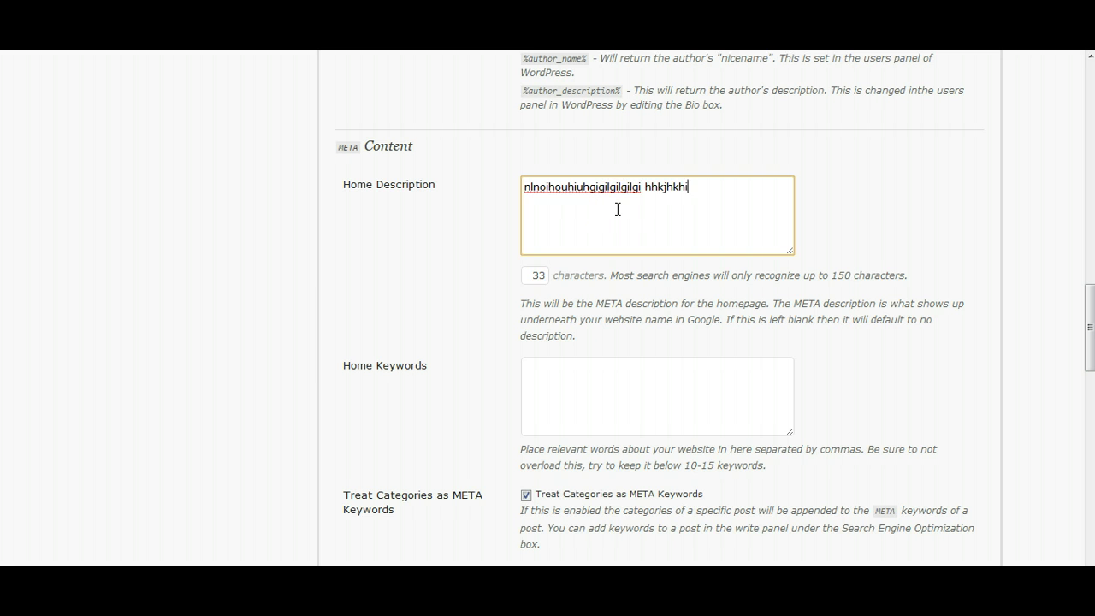
text(h nkjk)
- Turn off treating both categories and tags as META keywords
scroll(487, 304, down, 2)
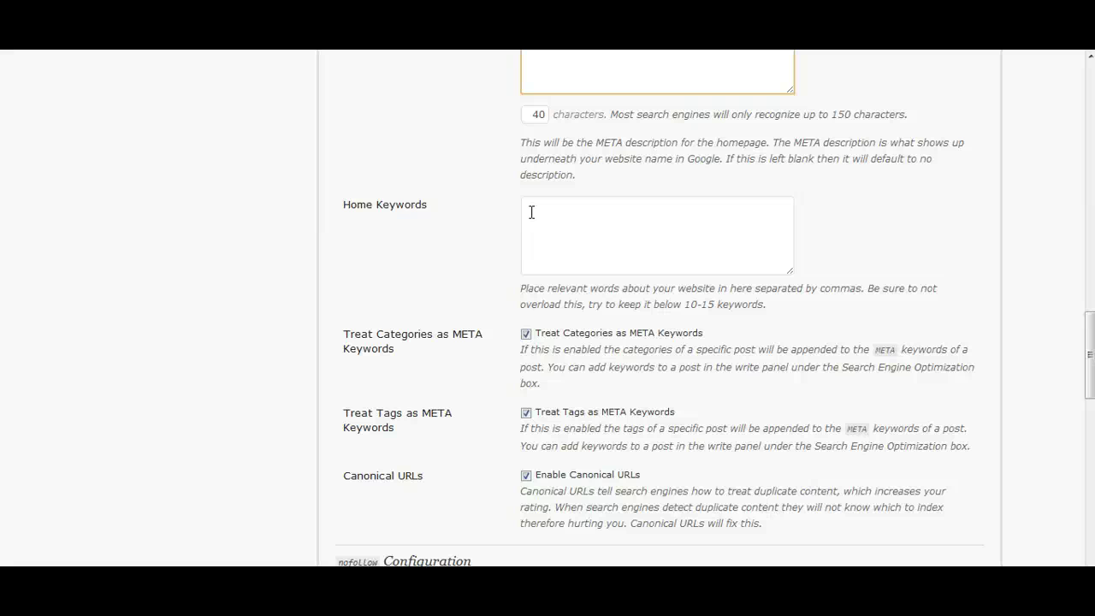
scroll(505, 213, down, 1)
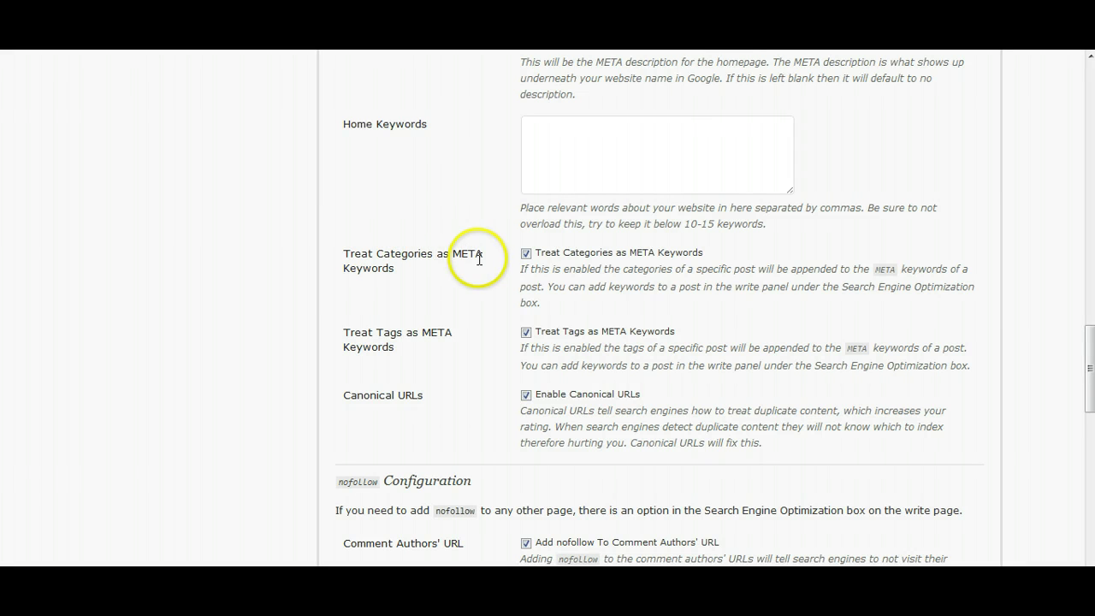
click(526, 254)
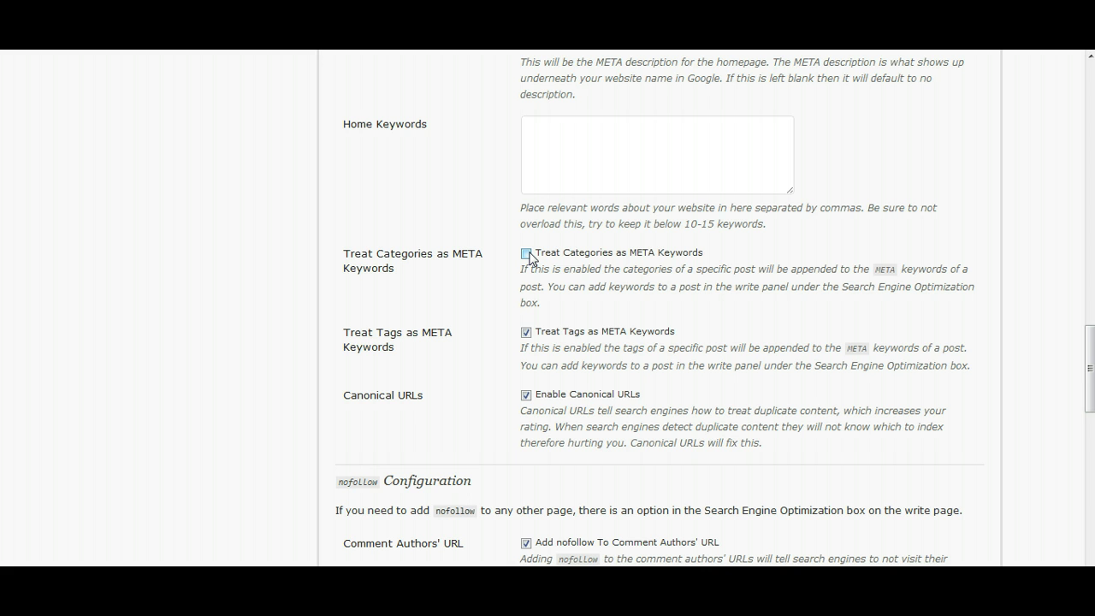
scroll(474, 259, down, 1)
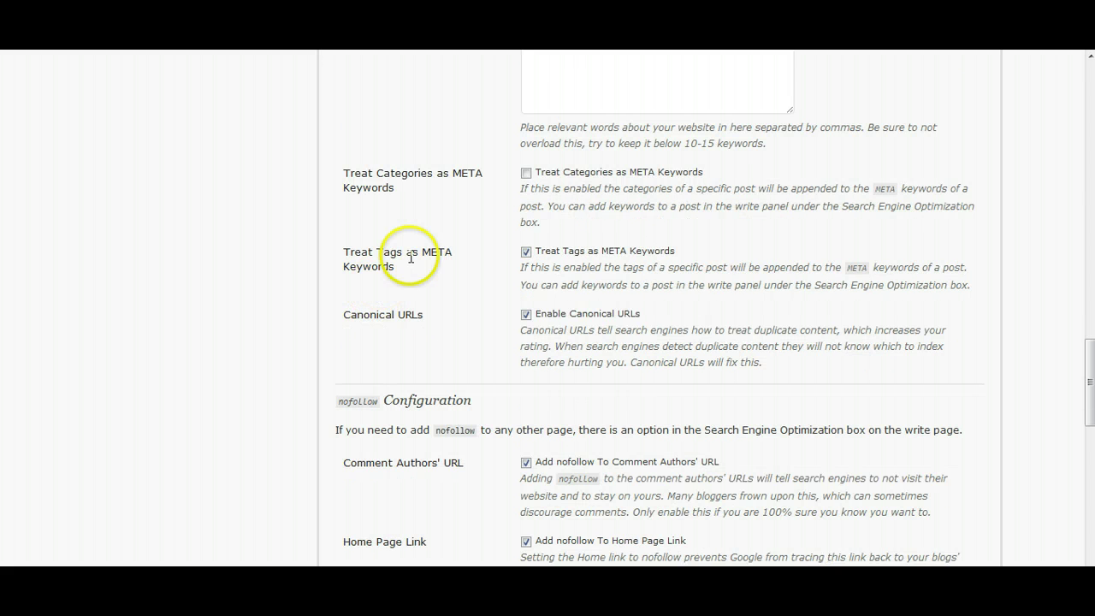
click(526, 251)
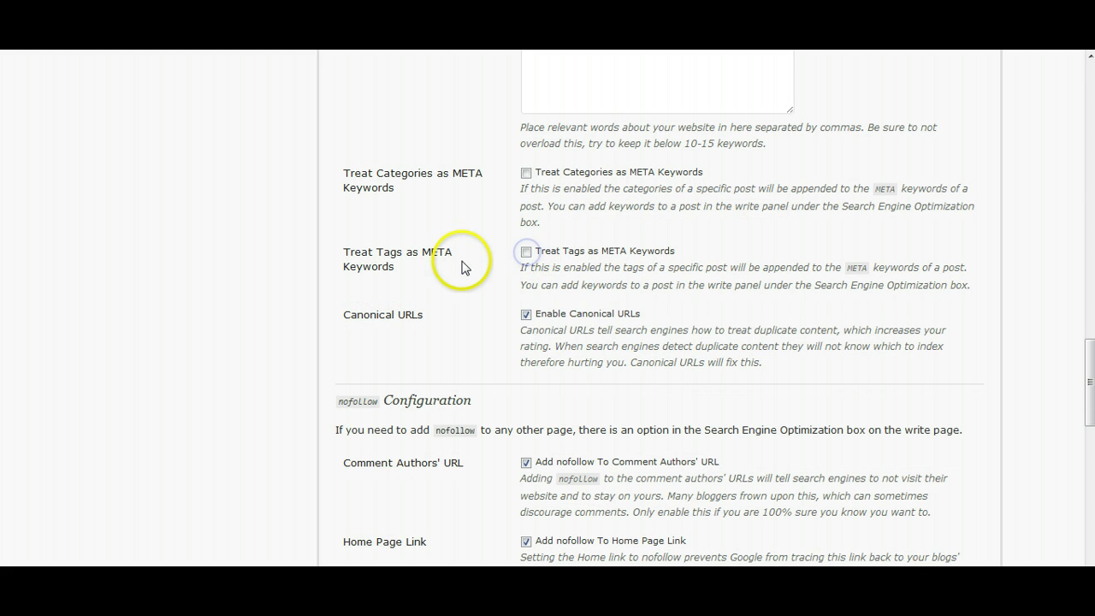
- Turn off adding nofollow to comment authors' URLs in the nofollow configuration
scroll(464, 265, down, 2)
scroll(464, 256, up, 1)
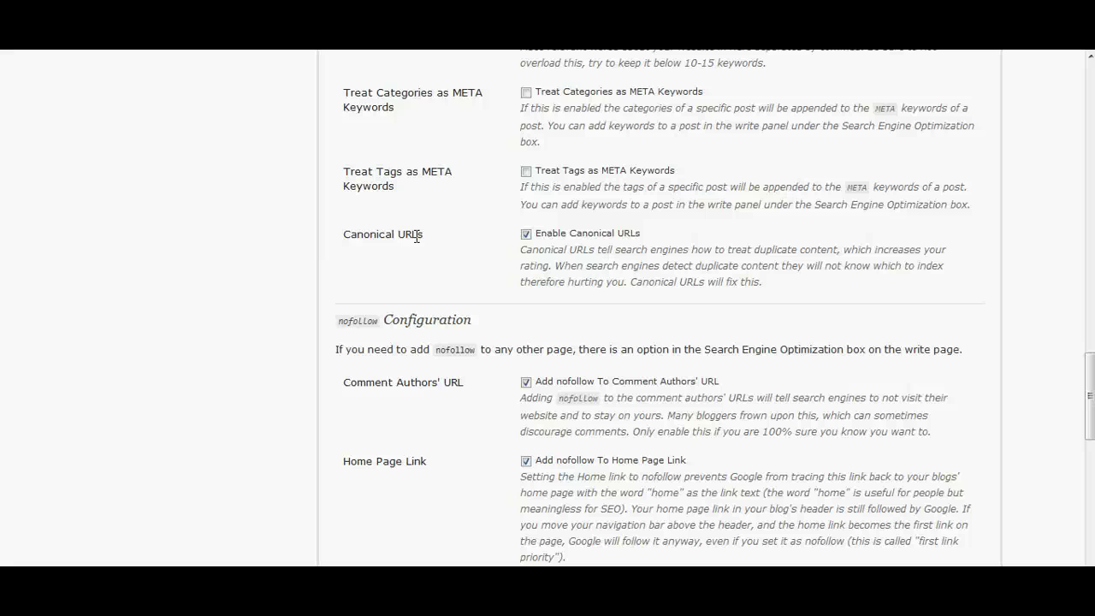
scroll(489, 257, down, 2)
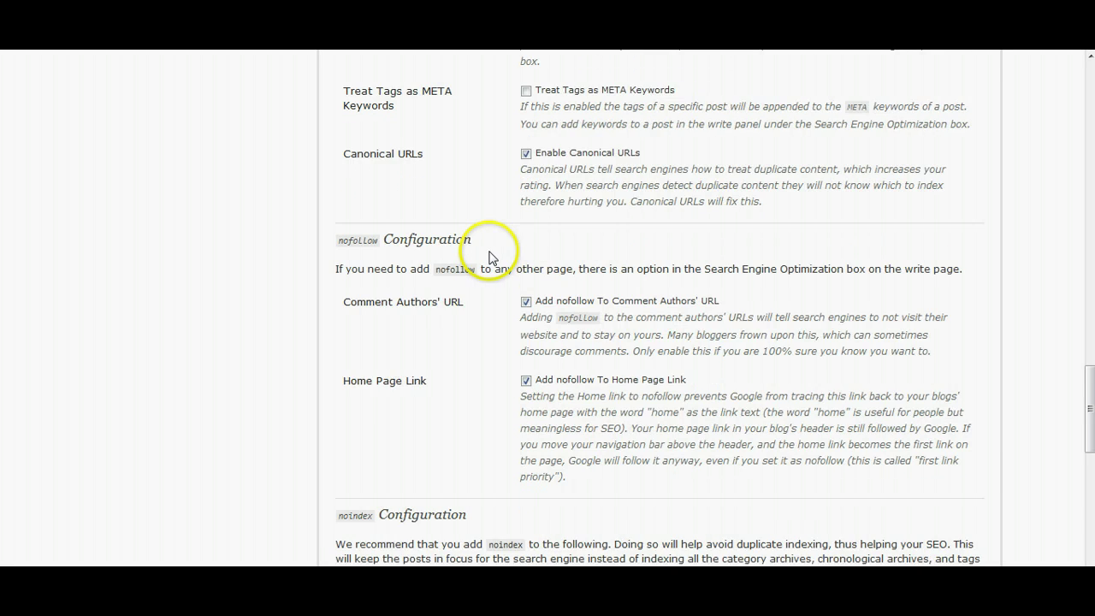
scroll(492, 256, down, 2)
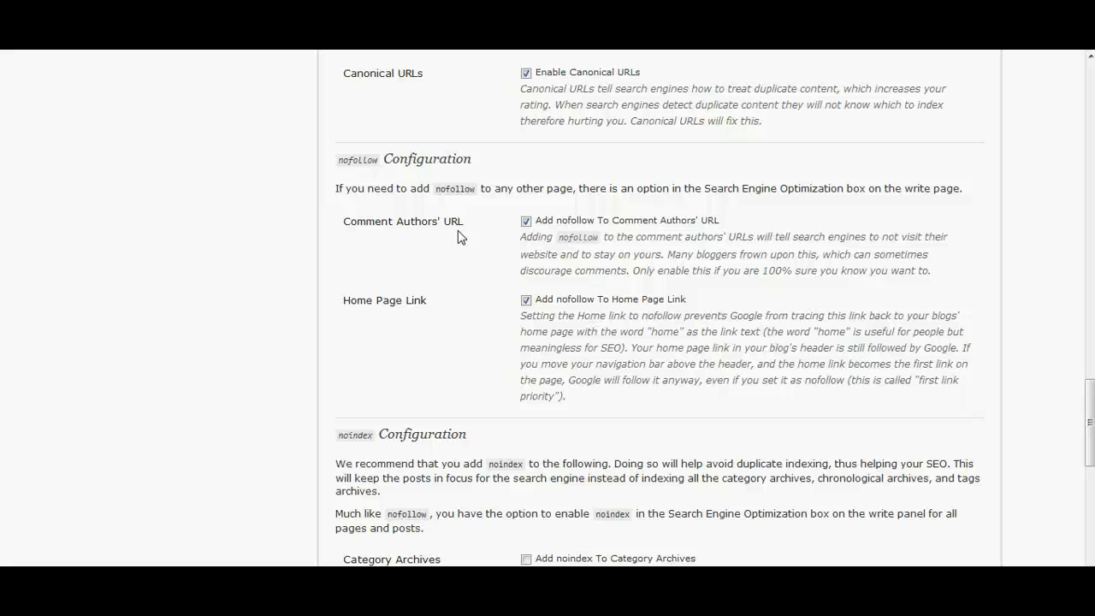
click(526, 221)
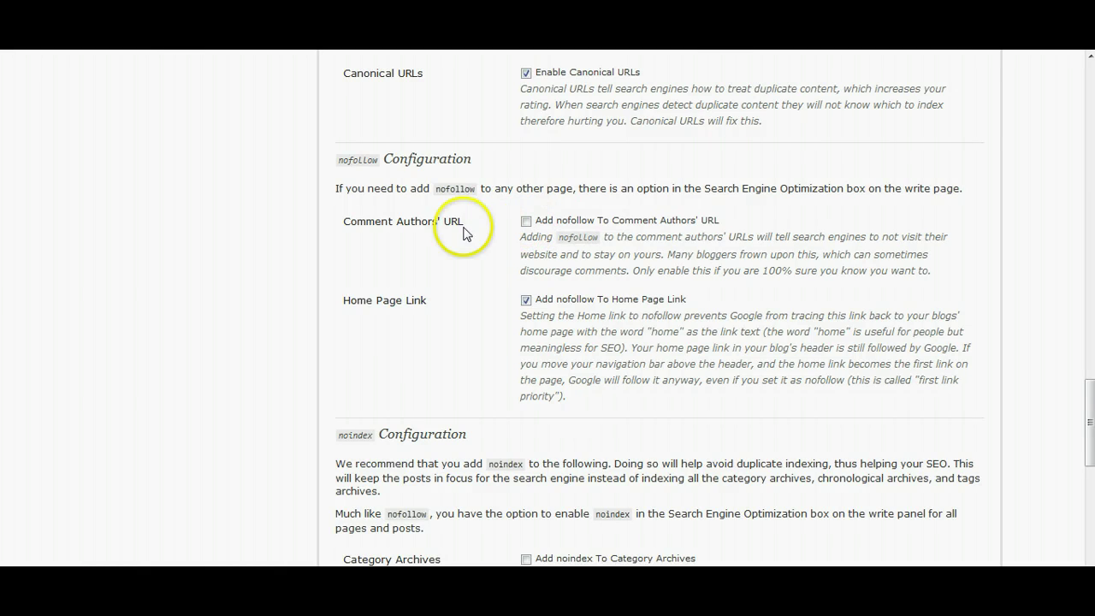
scroll(463, 234, down, 2)
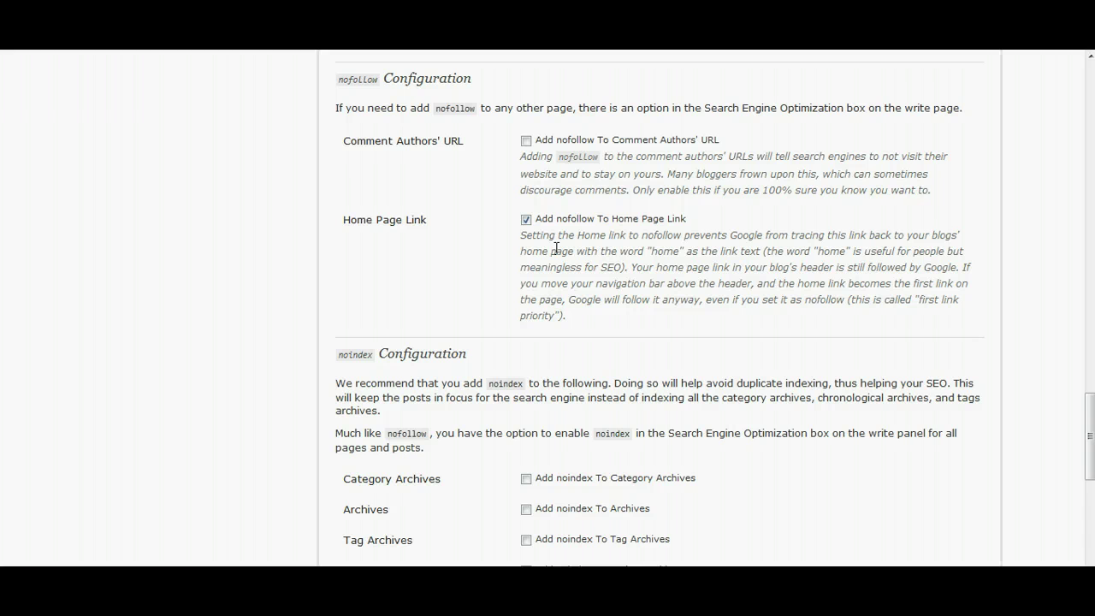
click(652, 247)
click(219, 245)
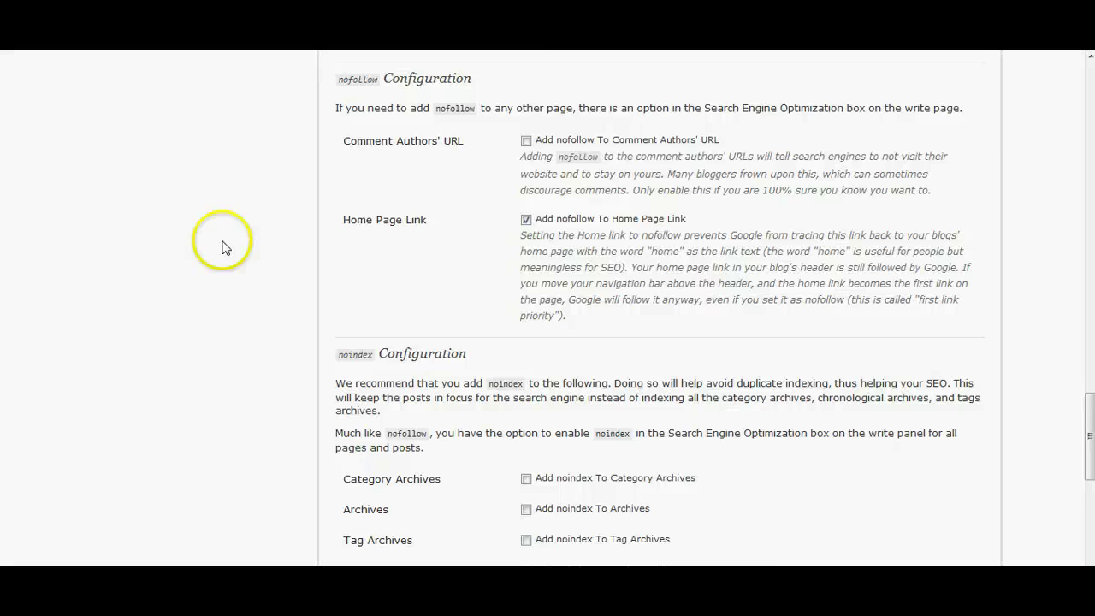
- Enable SEO Slug Clean-up and the removal of numbers from slugs
scroll(223, 244, down, 3)
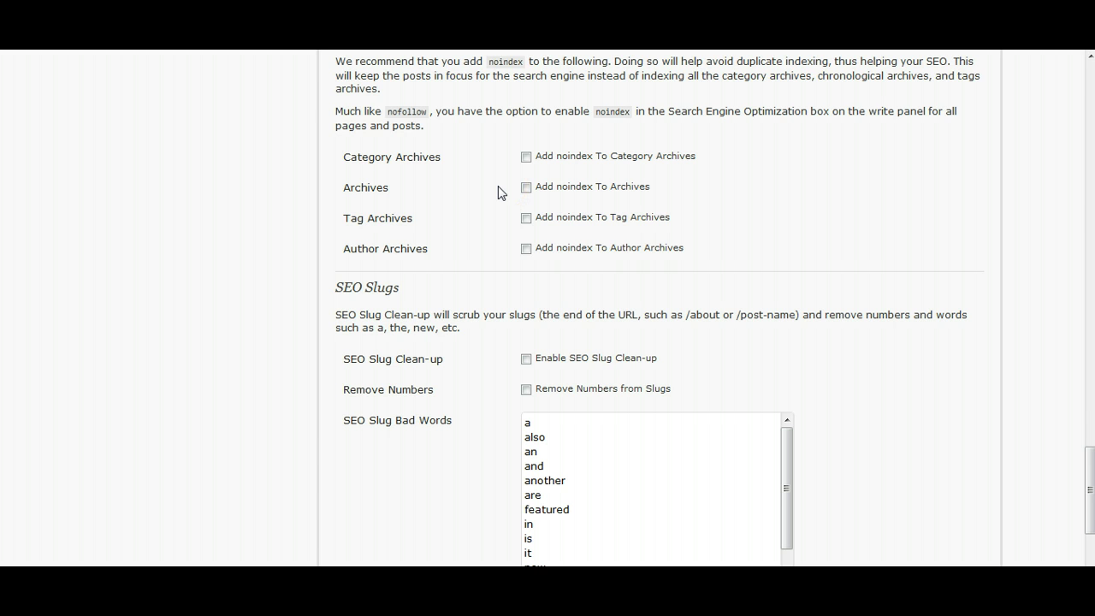
scroll(498, 194, down, 2)
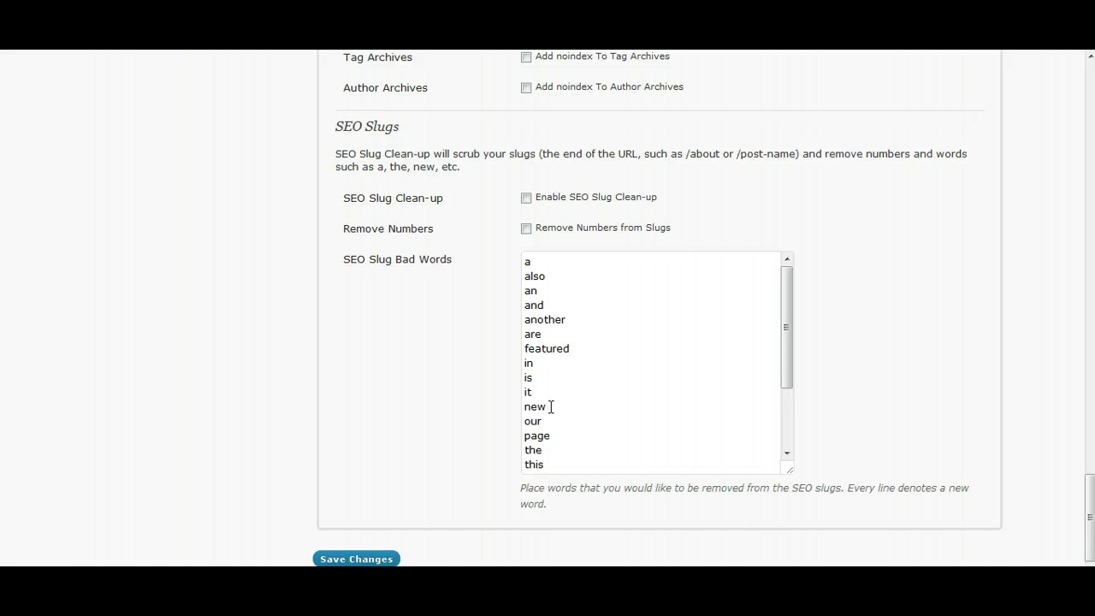
click(526, 198)
click(526, 229)
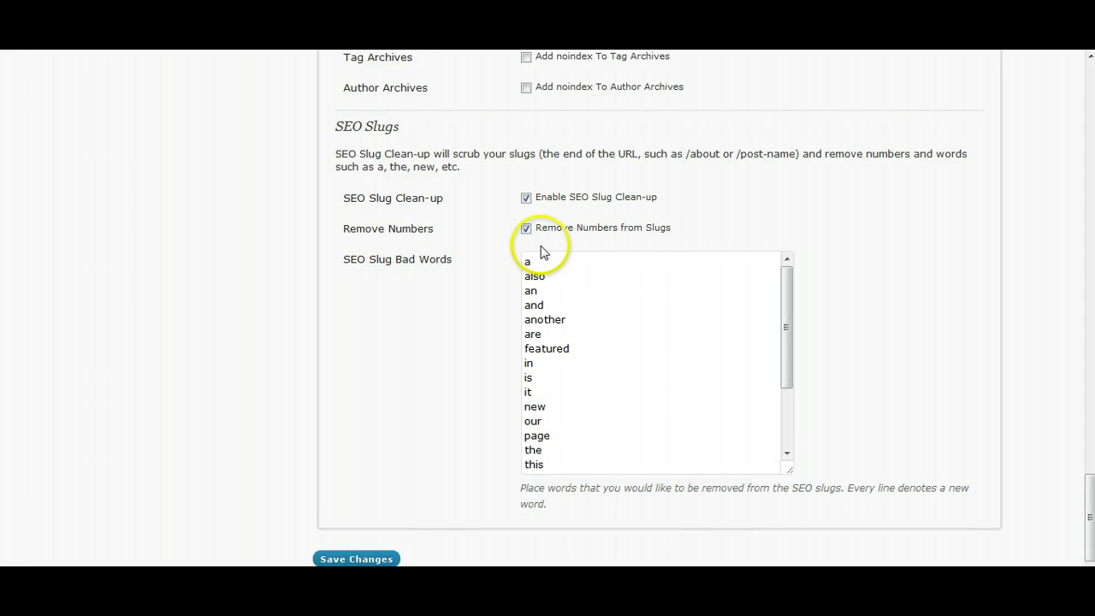
scroll(440, 268, down, 1)
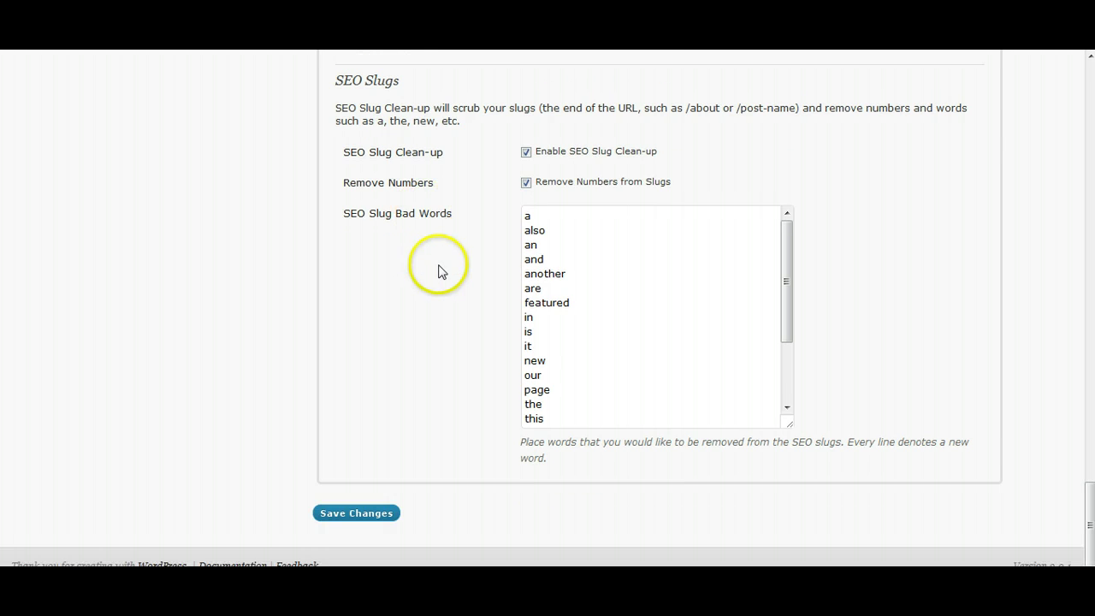
- Leave the Headway configuration and open the site's Posts section
scroll(485, 225, up, 2)
scroll(476, 258, up, 20)
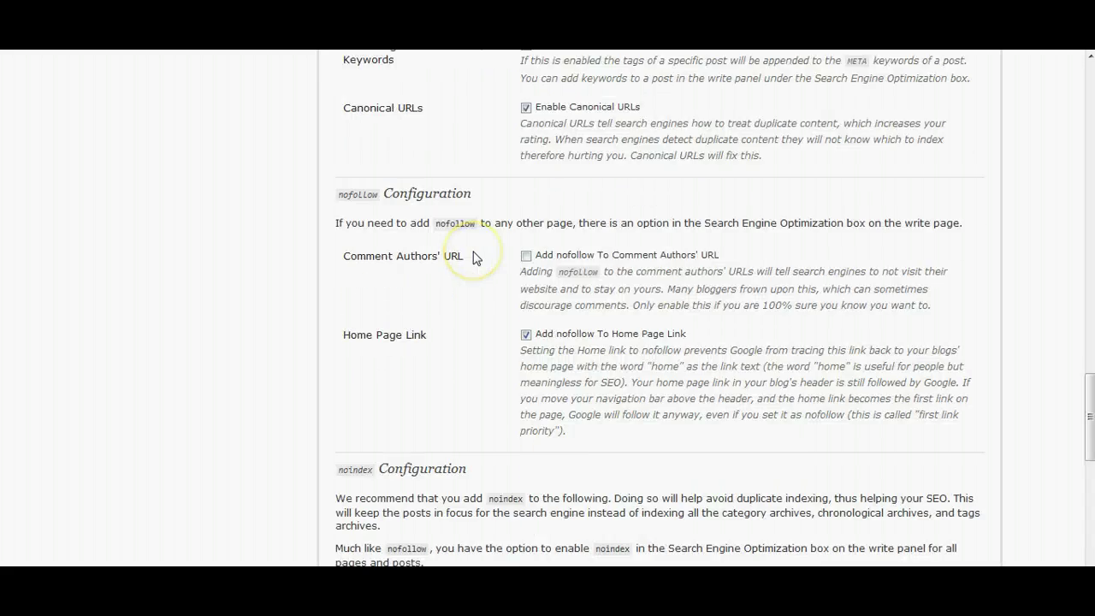
scroll(476, 257, up, 15)
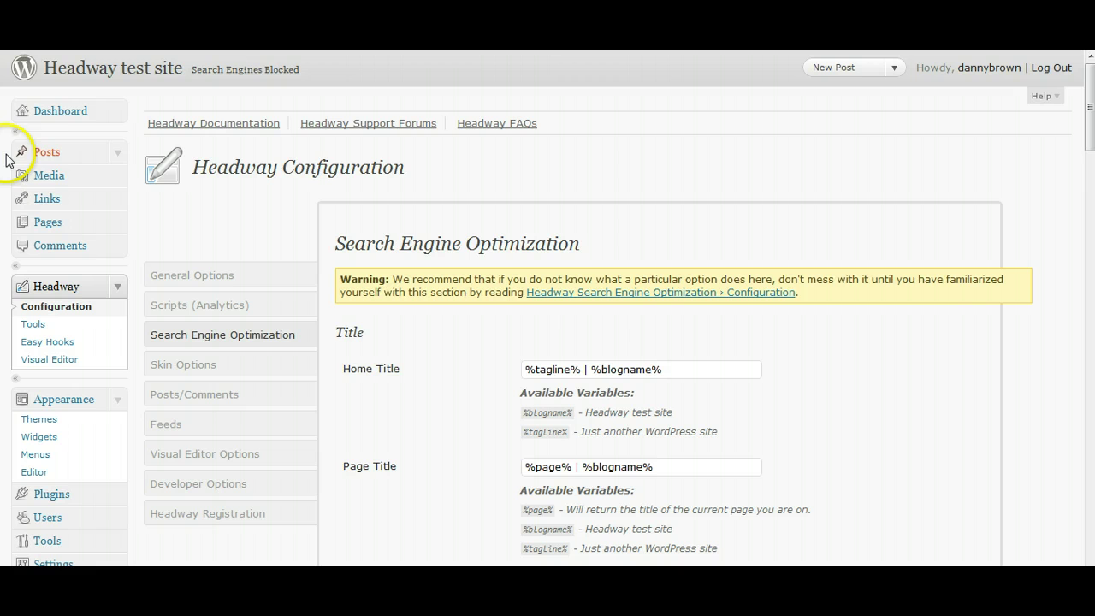
click(47, 151)
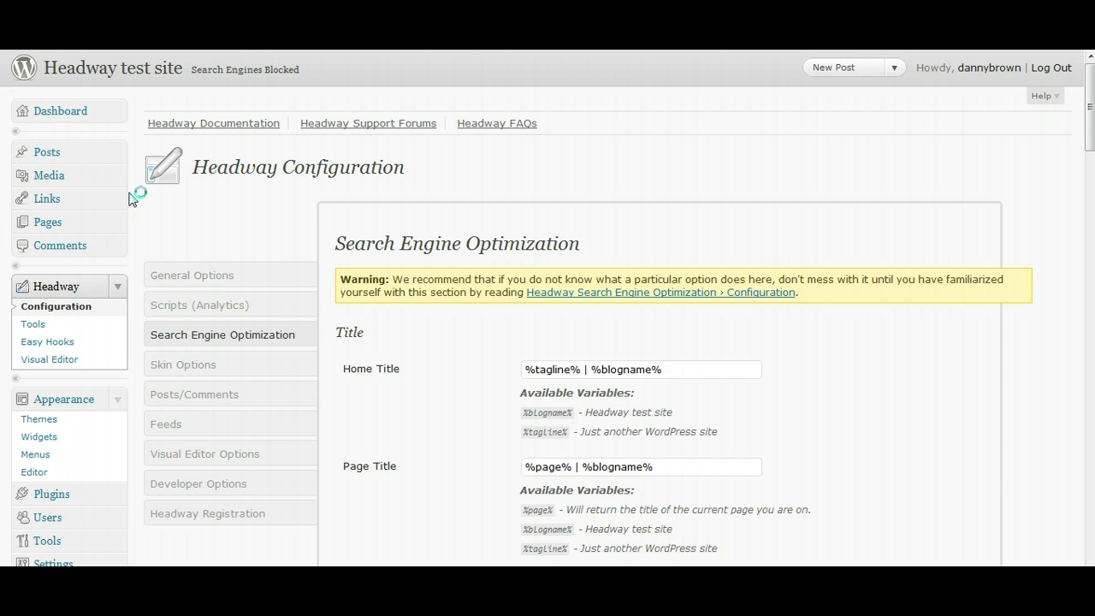
- Review the Lorem Ipsum 6 post's SEO options, from the result preview, title and description to keywords, noindex and nofollow
mouse_move(205, 215)
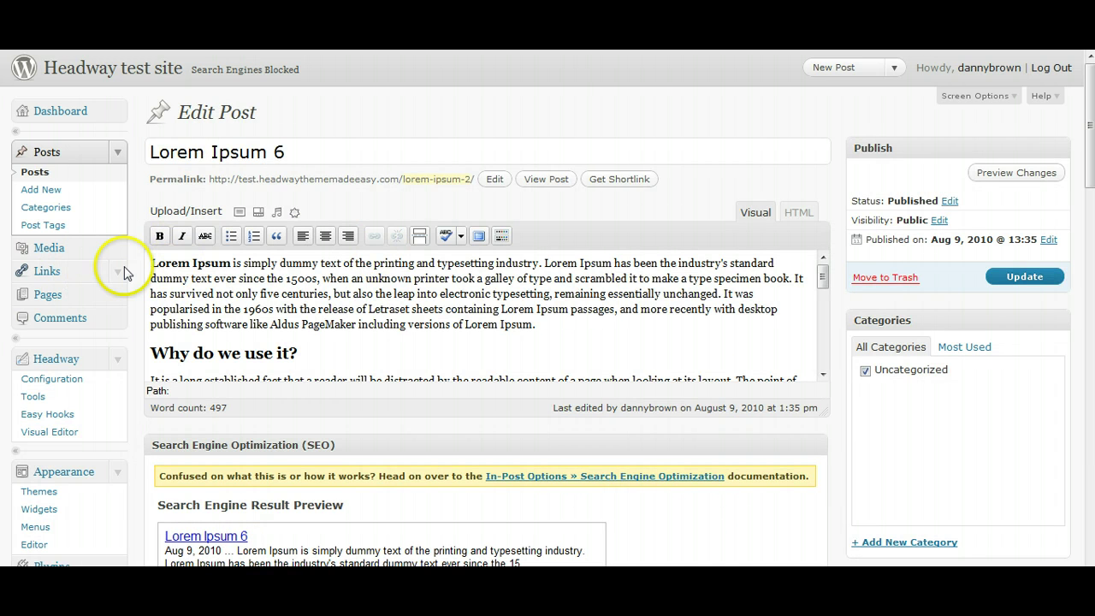
scroll(130, 275, down, 3)
scroll(131, 275, down, 3)
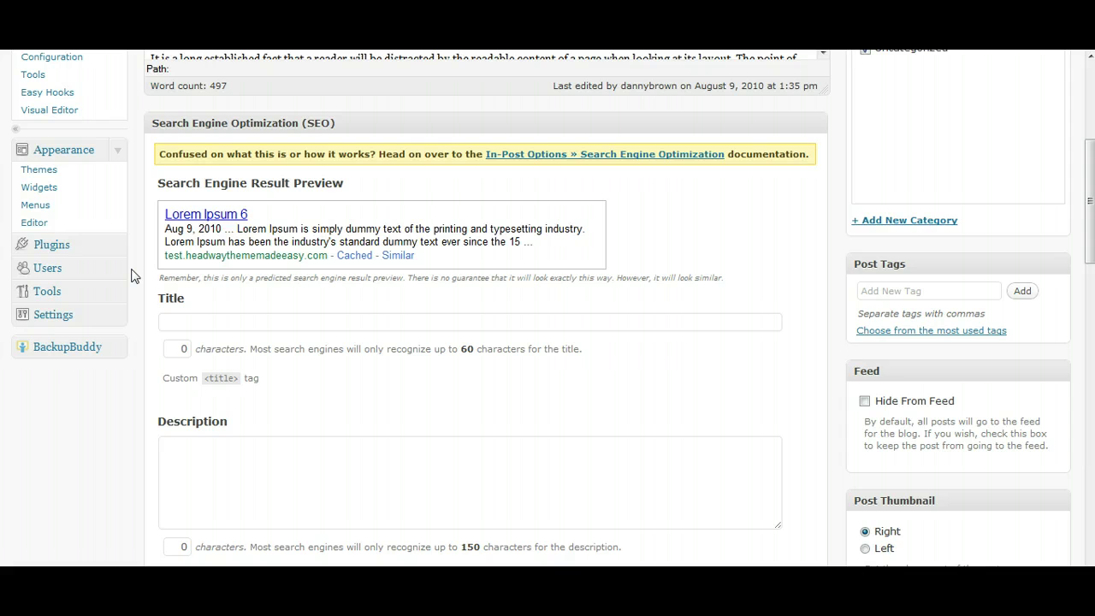
scroll(131, 275, down, 6)
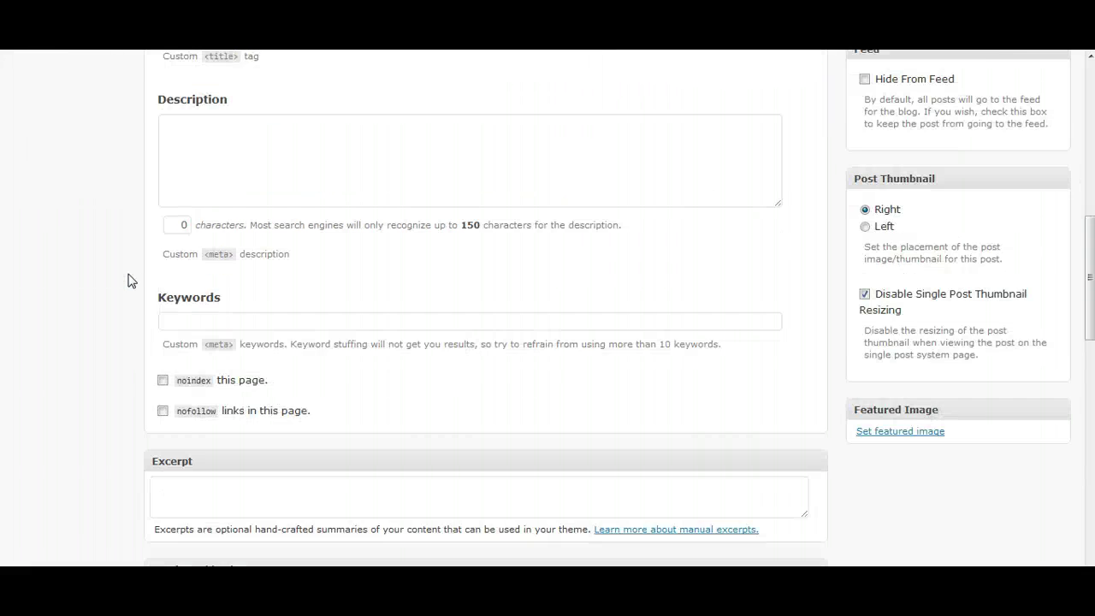
scroll(129, 280, up, 2)
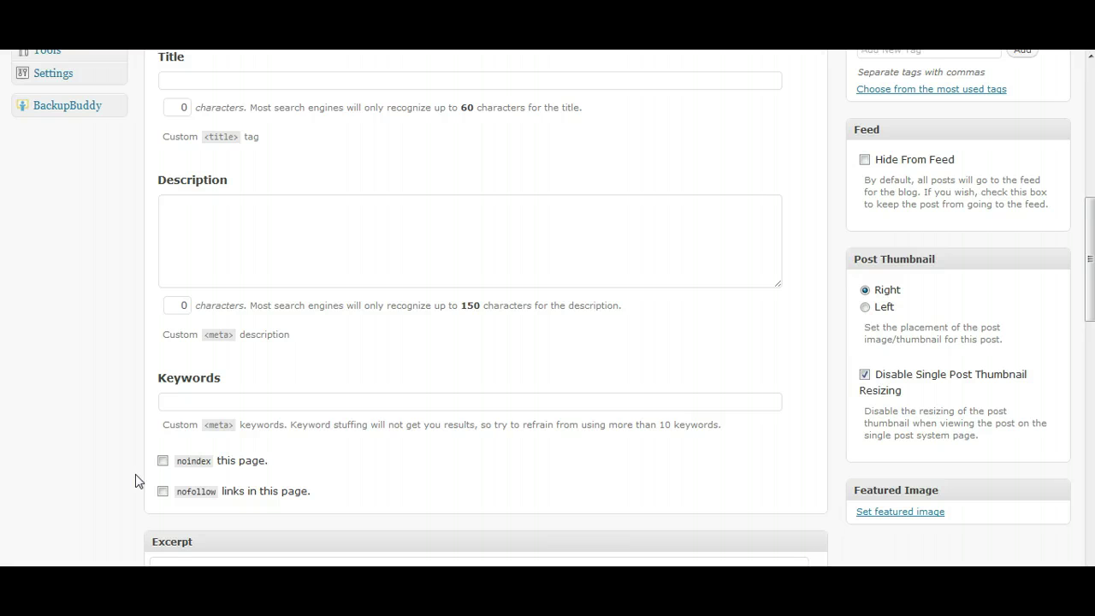
scroll(41, 441, up, 3)
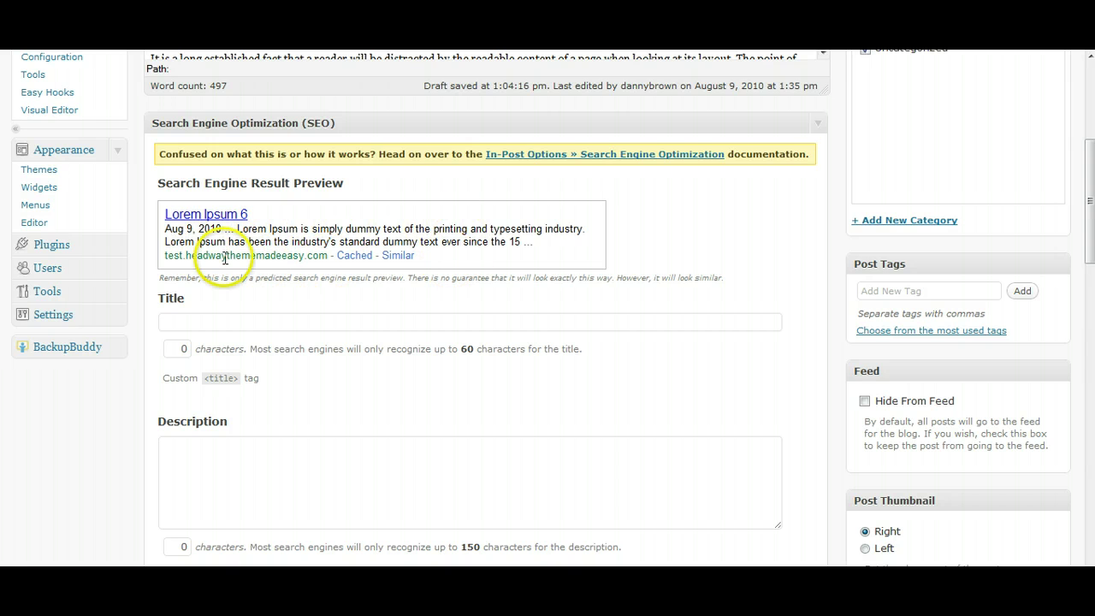
- Enter "The Headwaty kjinlkjou ihio ljn lj nh oiho hjooij oioi" as the post's SEO description and check the search engine result preview
click(201, 463)
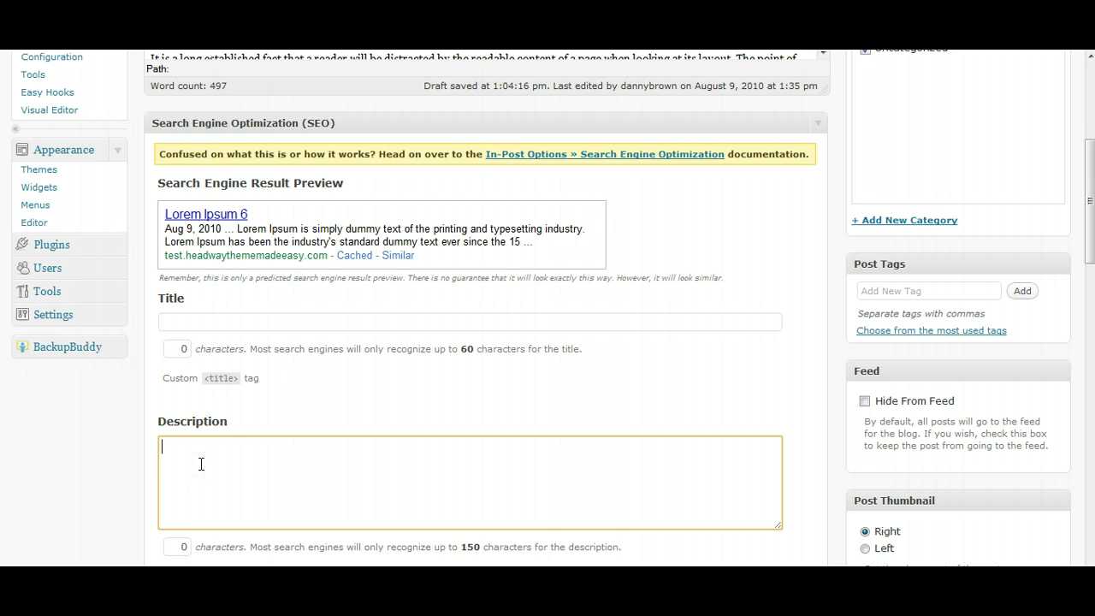
text(The Headwaty)
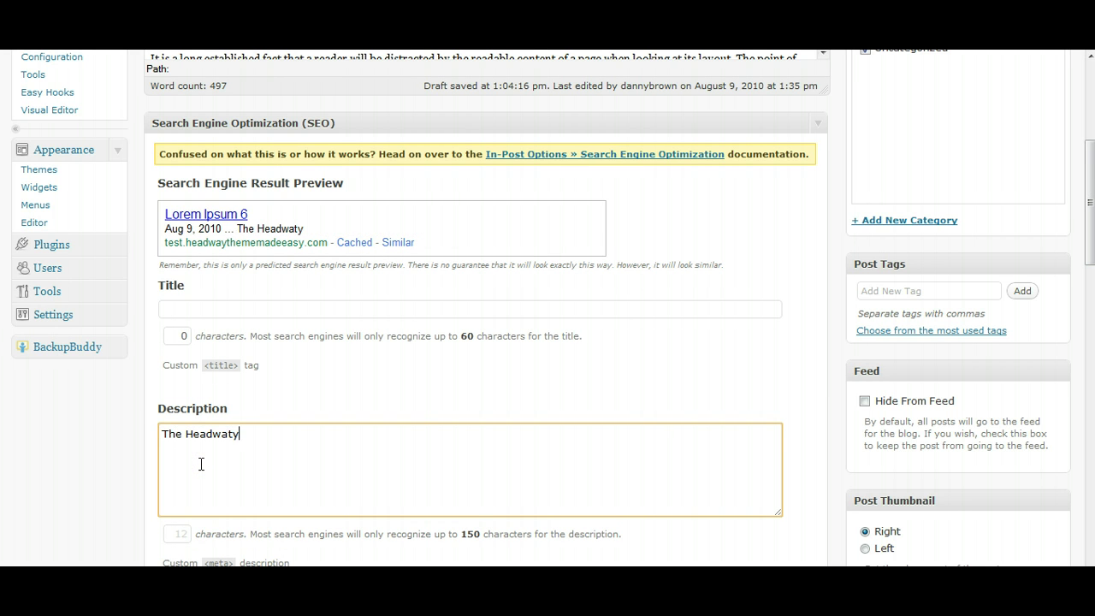
text( kjinlkjou )
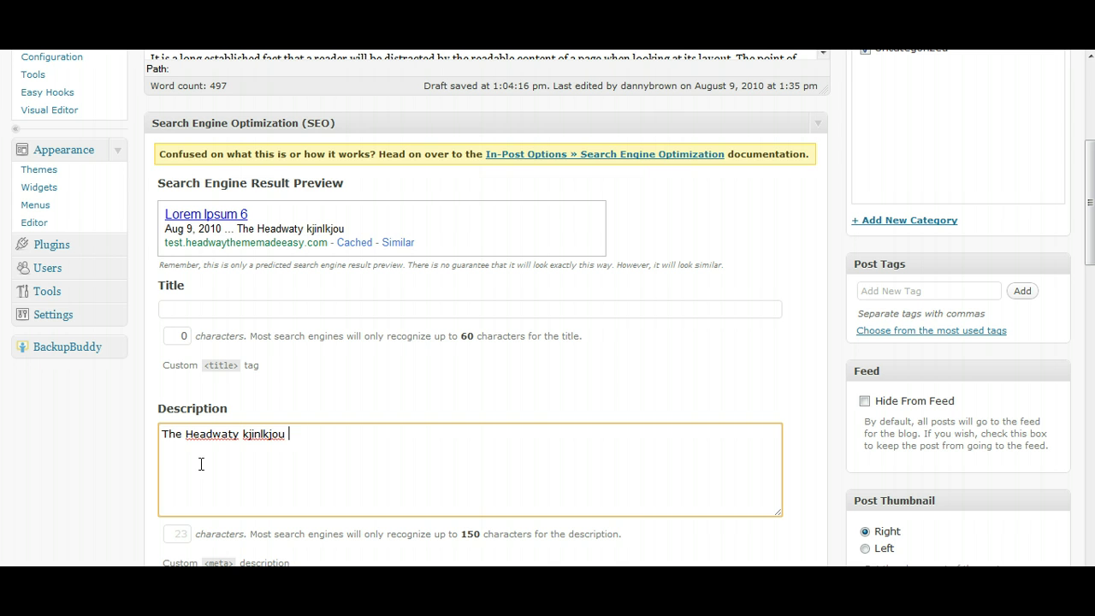
text(ihio ljn lj nh oiho hjooi)
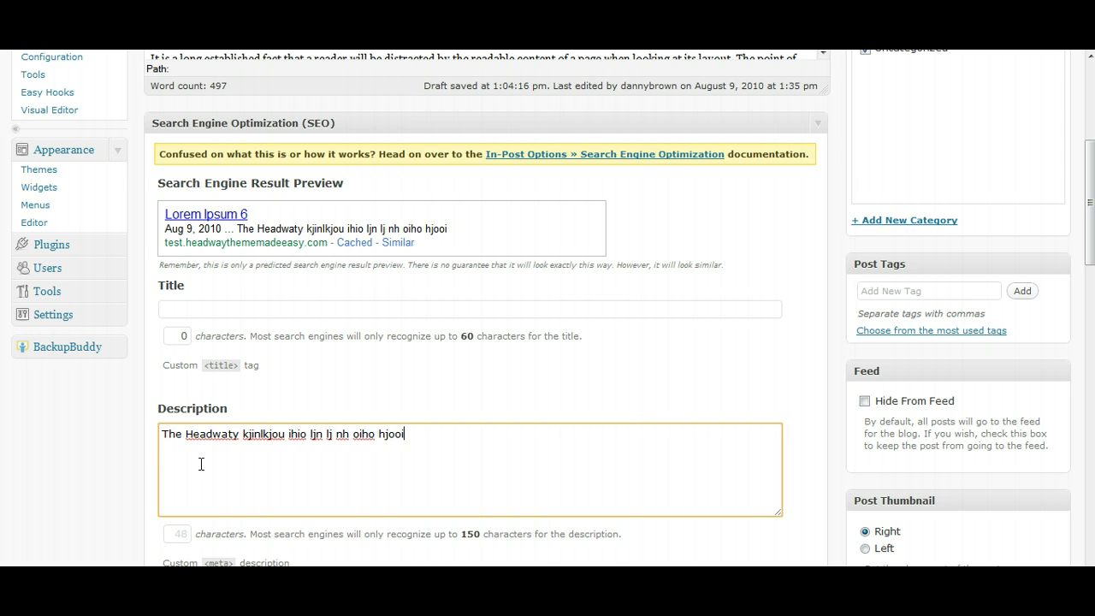
text(j oioi)
scroll(840, 340, up, 4)
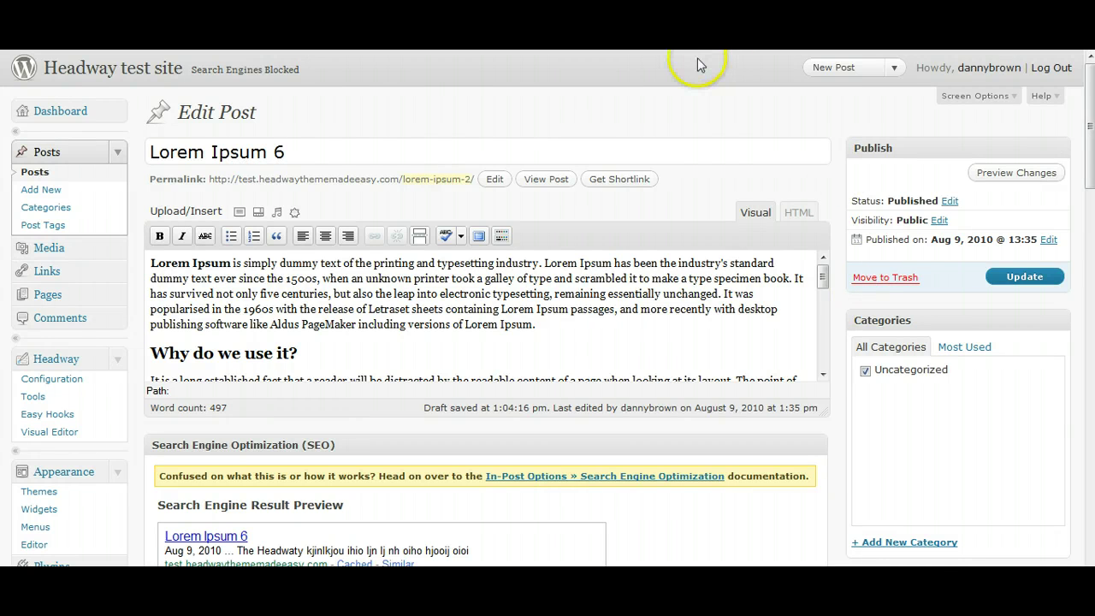
scroll(85, 354, down, 2)
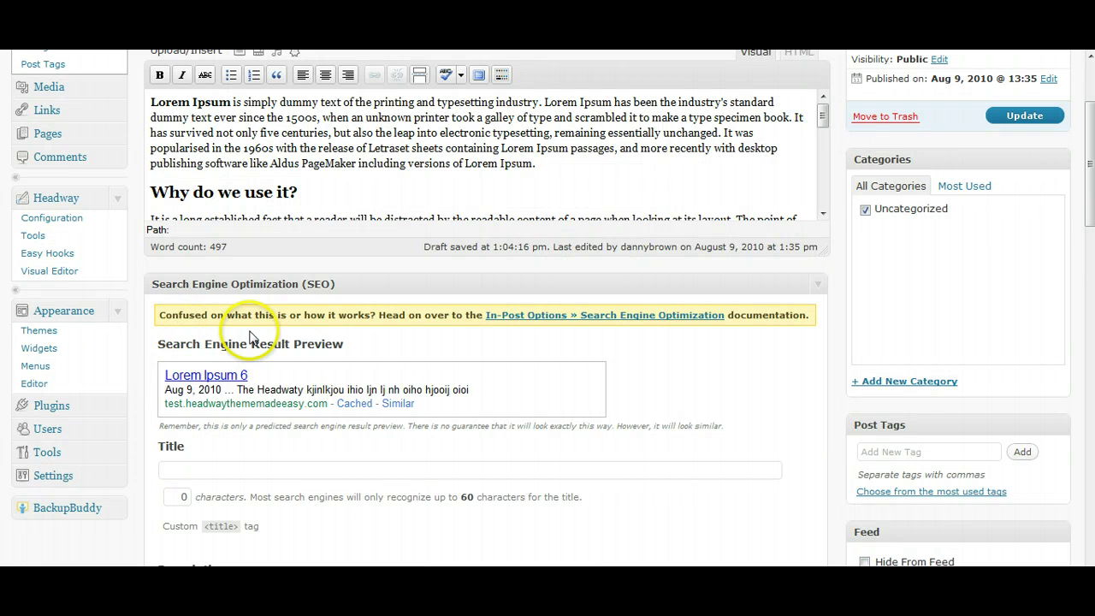
scroll(121, 272, up, 2)
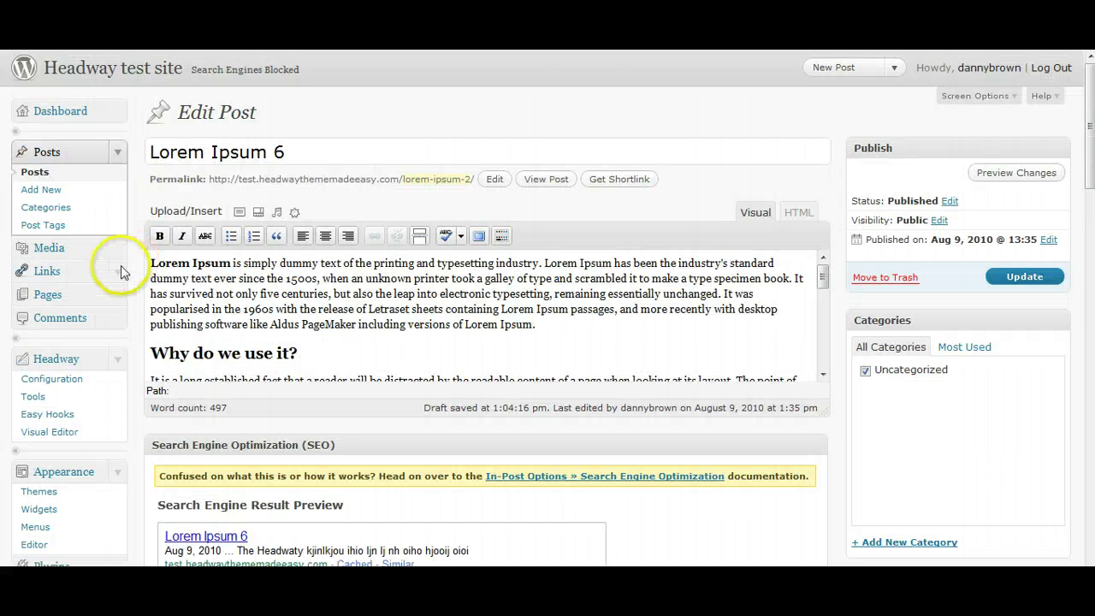